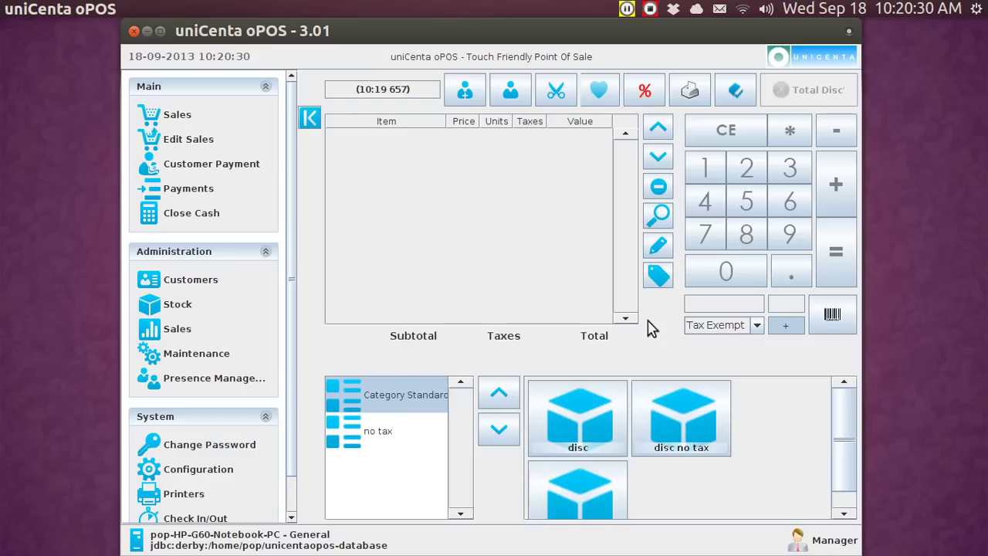
Add one drink to the ticket and open its payment window
{"action": "left_click", "coordinate": [583, 492]}
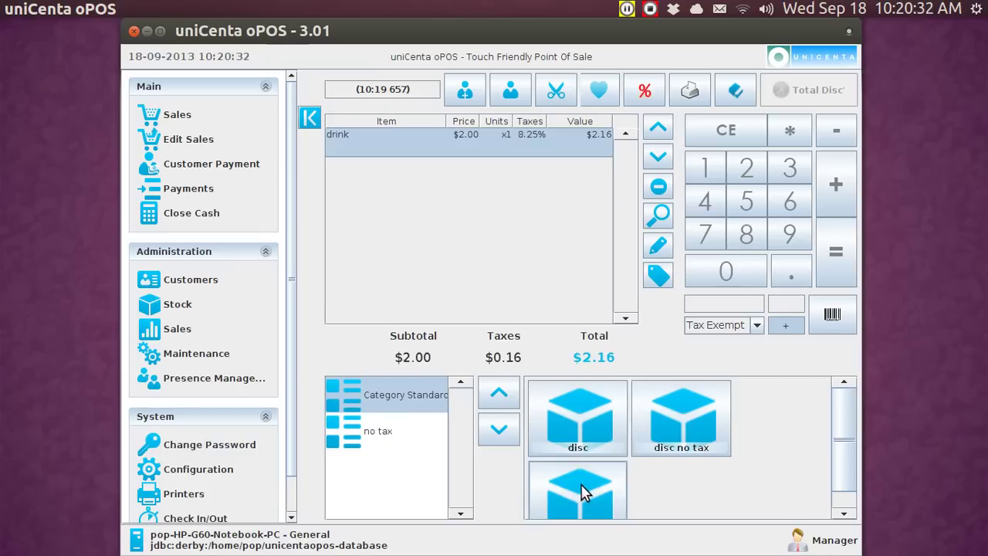
{"action": "left_click", "coordinate": [839, 257]}
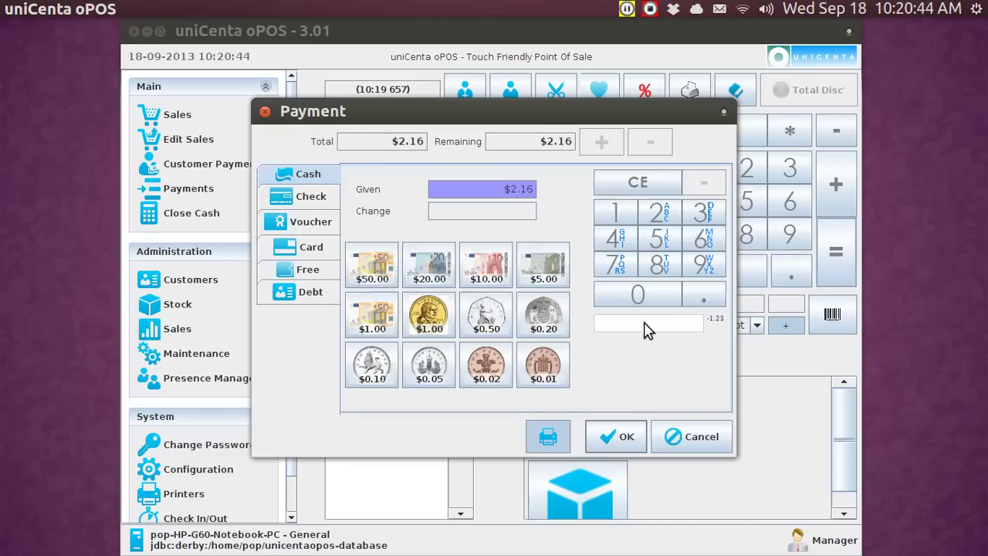
{"action": "key", "text": "ctrl+super+Up"}
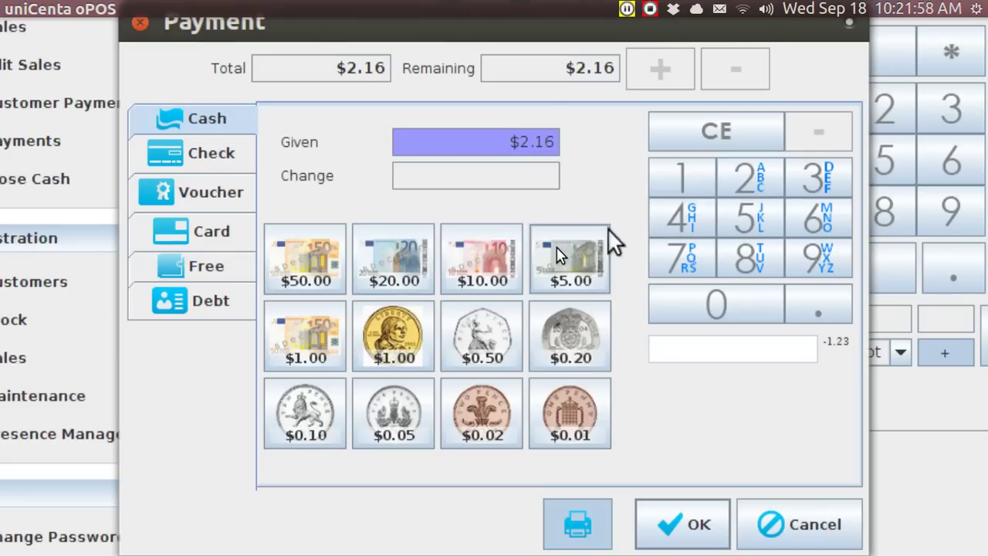
Try the $10.00 and $5.00 cash amounts for the payment, clearing the entry after each
{"action": "left_click", "coordinate": [491, 283]}
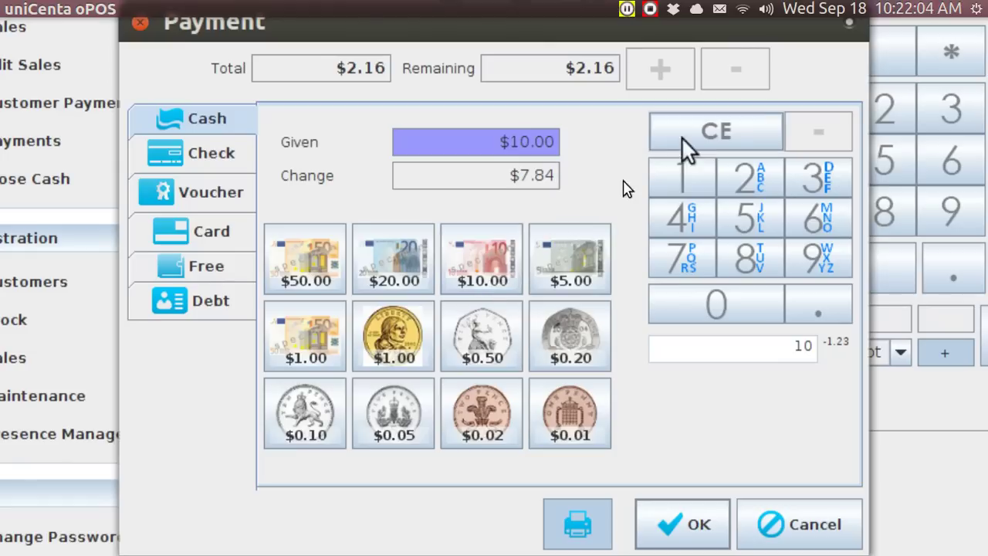
{"action": "left_click", "coordinate": [719, 125]}
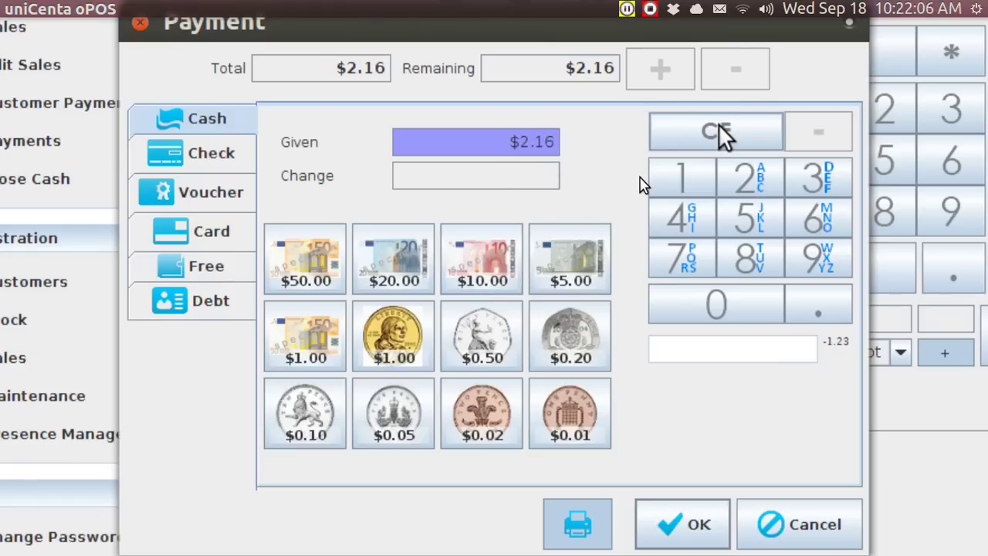
{"action": "left_click", "coordinate": [562, 270]}
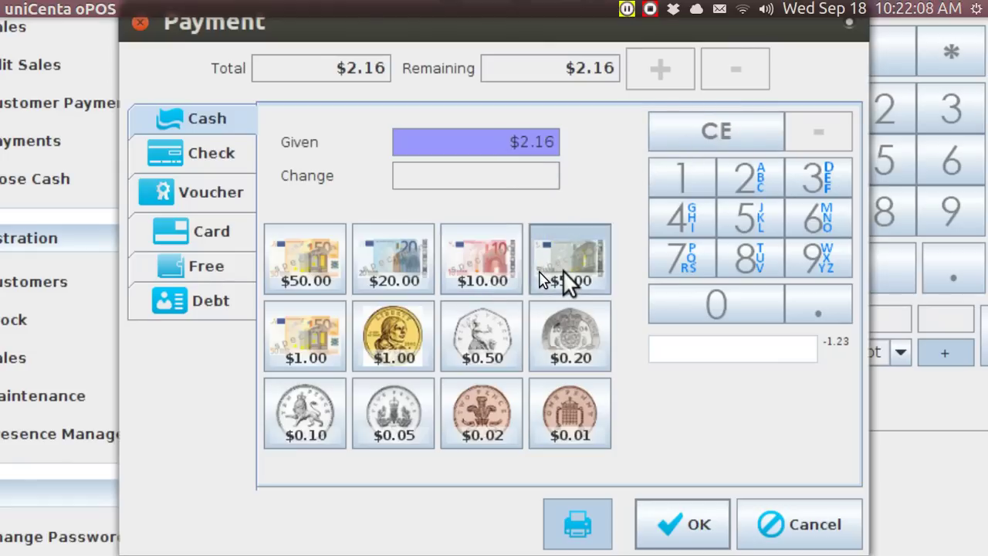
{"action": "left_click", "coordinate": [730, 120]}
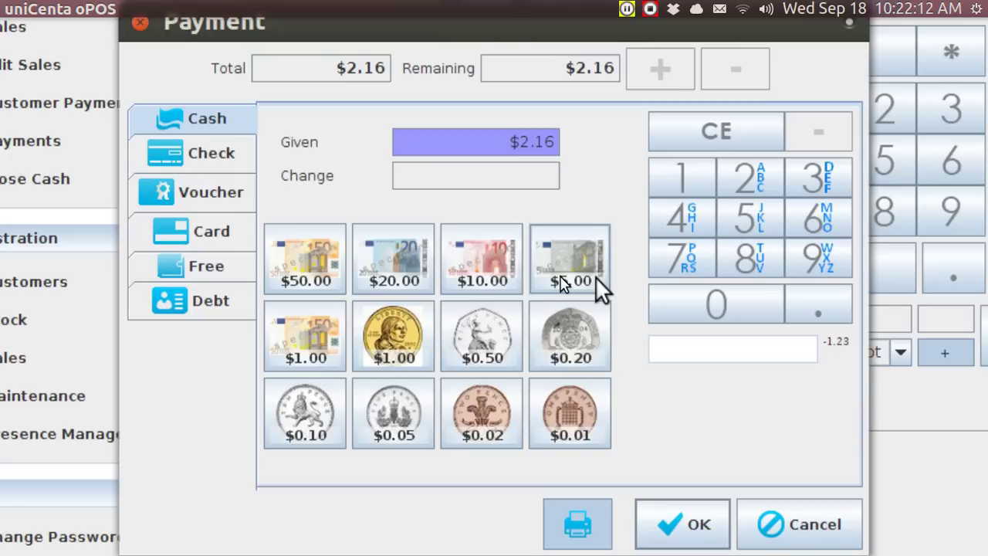
Try giving $2.50 in cash as two $1.00 notes and one $0.50 coin, and cancel the payment
{"action": "left_click", "coordinate": [319, 340]}
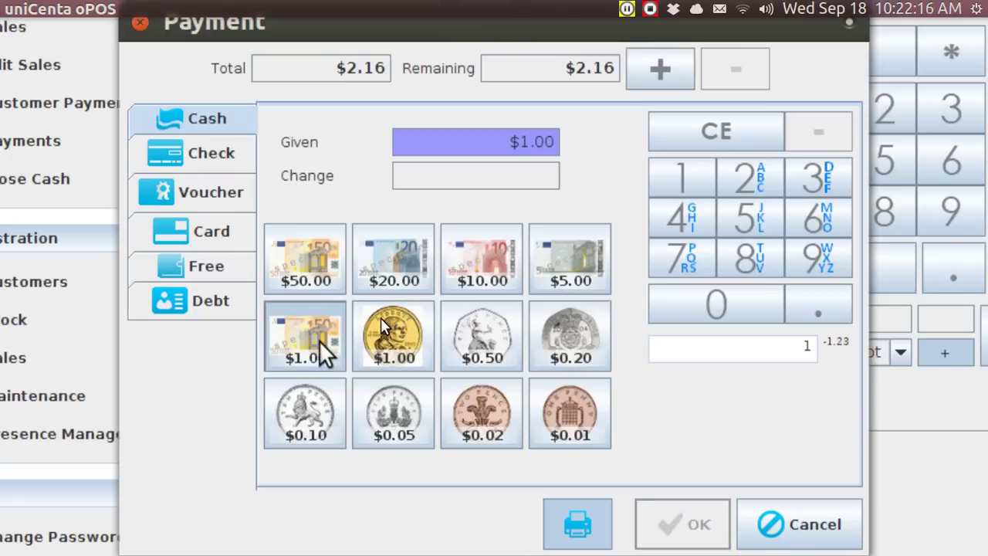
{"action": "left_click", "coordinate": [319, 339]}
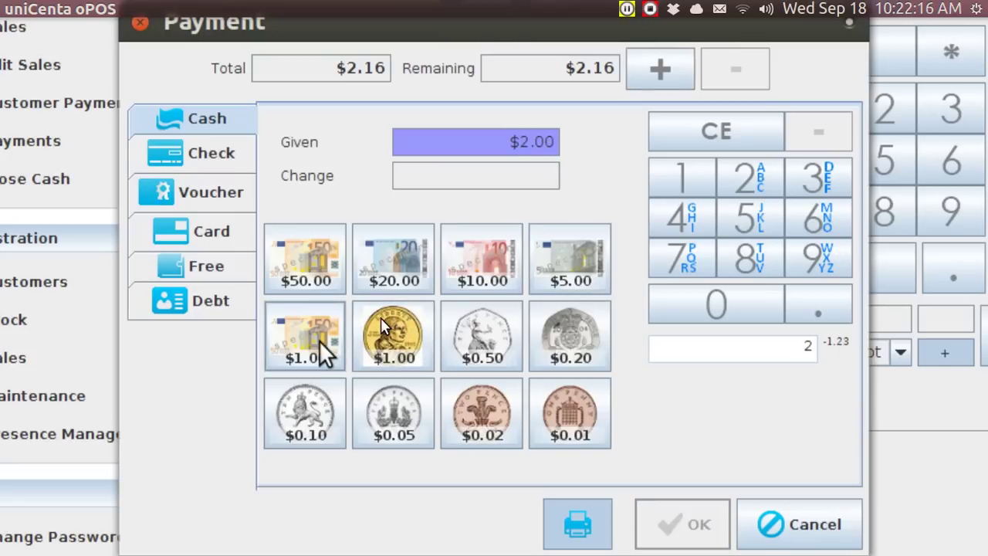
{"action": "left_click", "coordinate": [482, 328]}
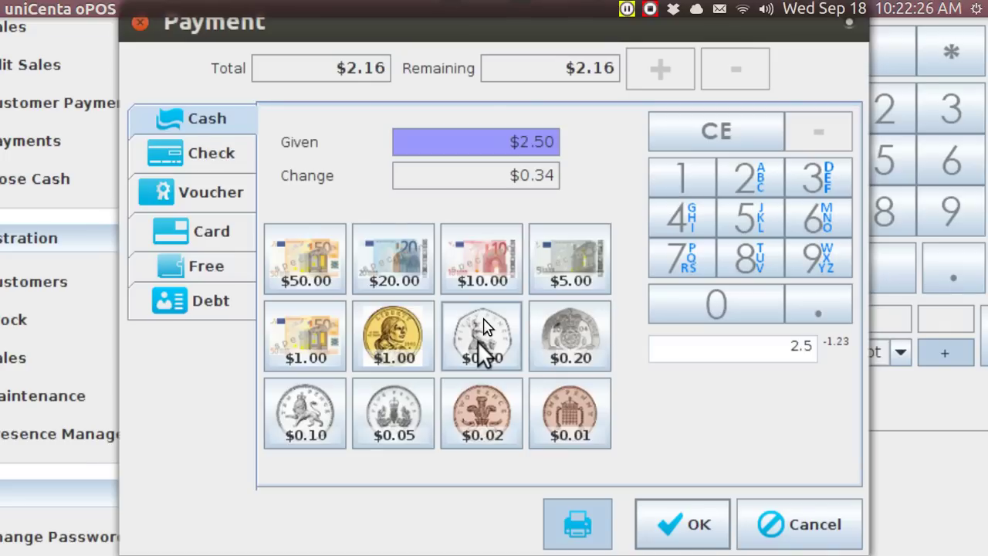
{"action": "left_click", "coordinate": [771, 507]}
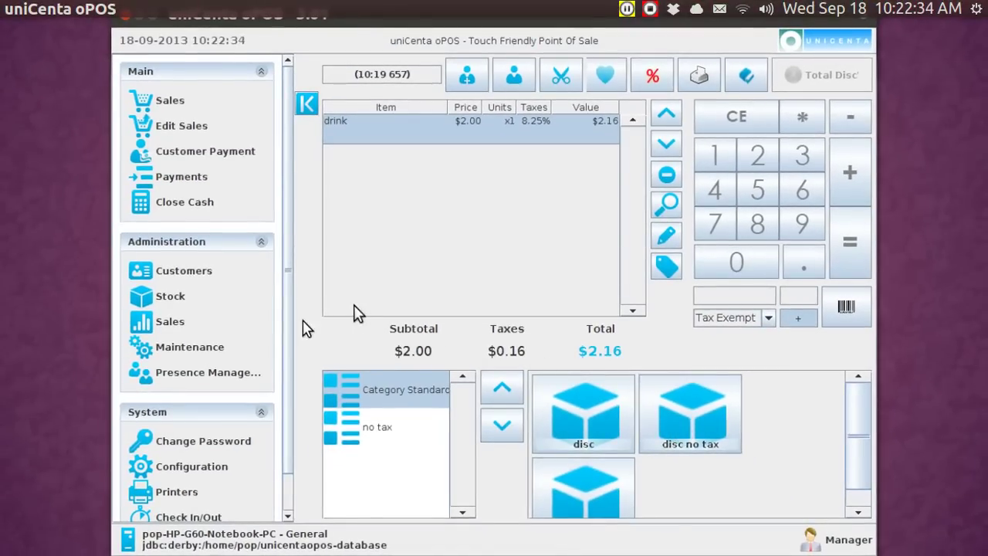
Open the maintenance resources and view the images of coin.2, coin.1 and coin.50
{"action": "left_click", "coordinate": [189, 348]}
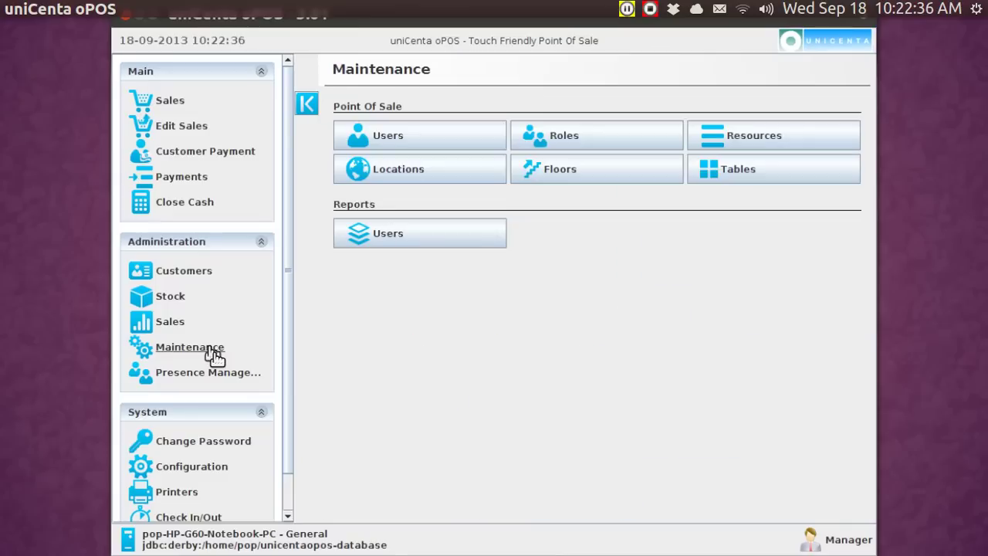
{"action": "left_click", "coordinate": [732, 139]}
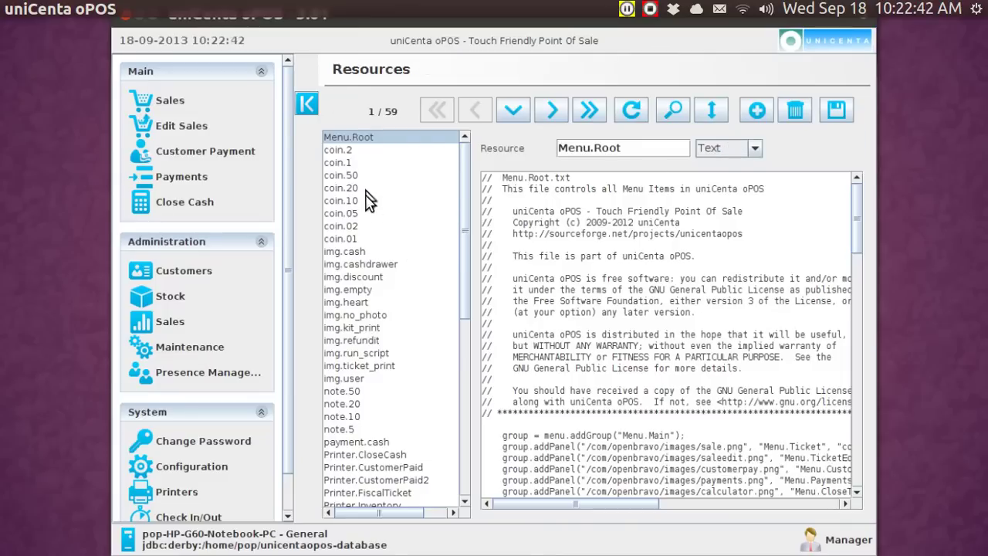
{"action": "left_click", "coordinate": [344, 151]}
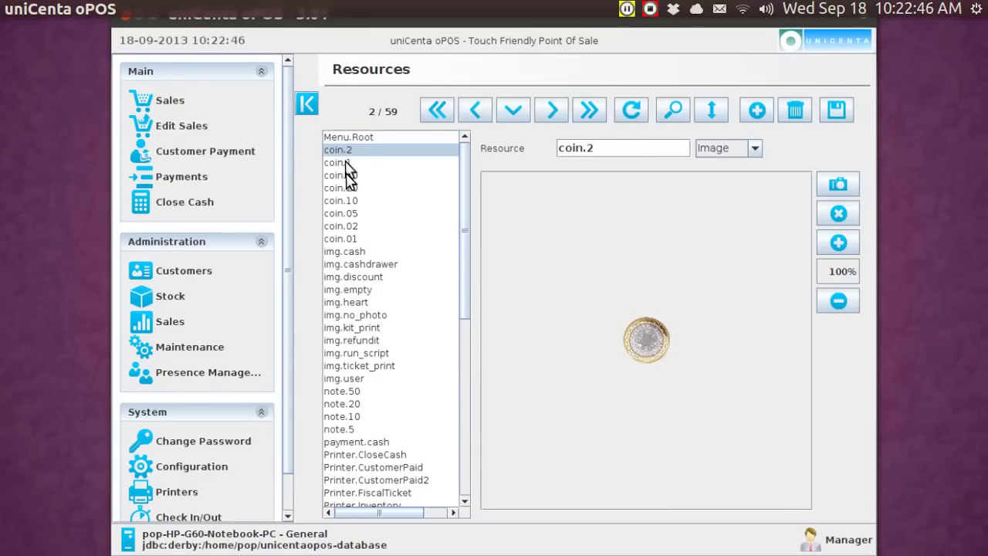
{"action": "left_click", "coordinate": [347, 165]}
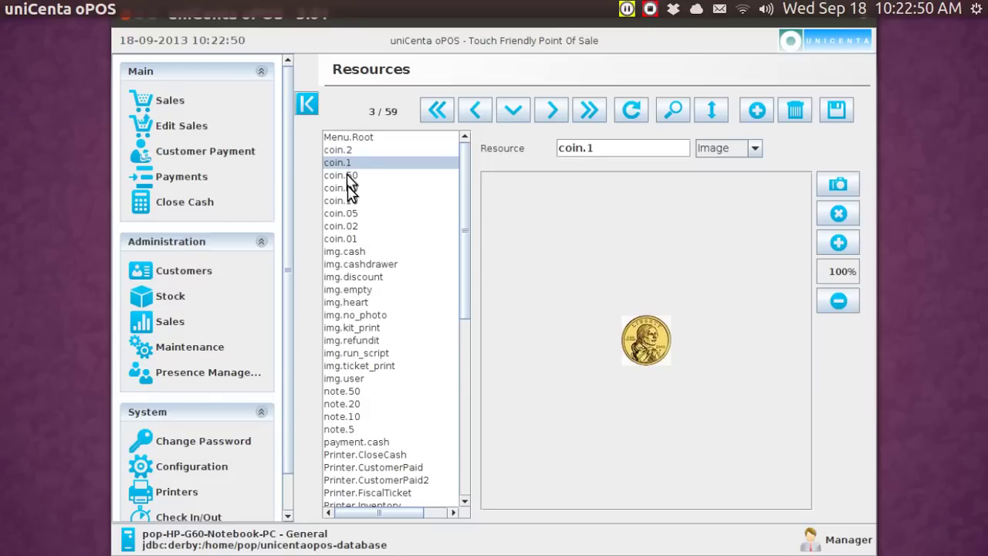
{"action": "left_click", "coordinate": [347, 177]}
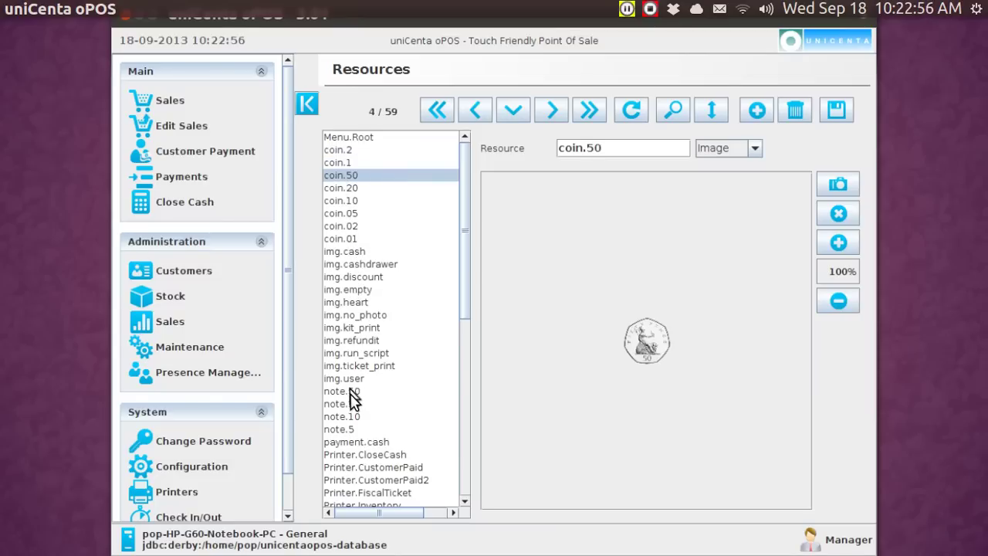
Delete the whole coin.02 button line from the payment.cash resource, leaving no blank line
{"action": "left_click", "coordinate": [356, 443]}
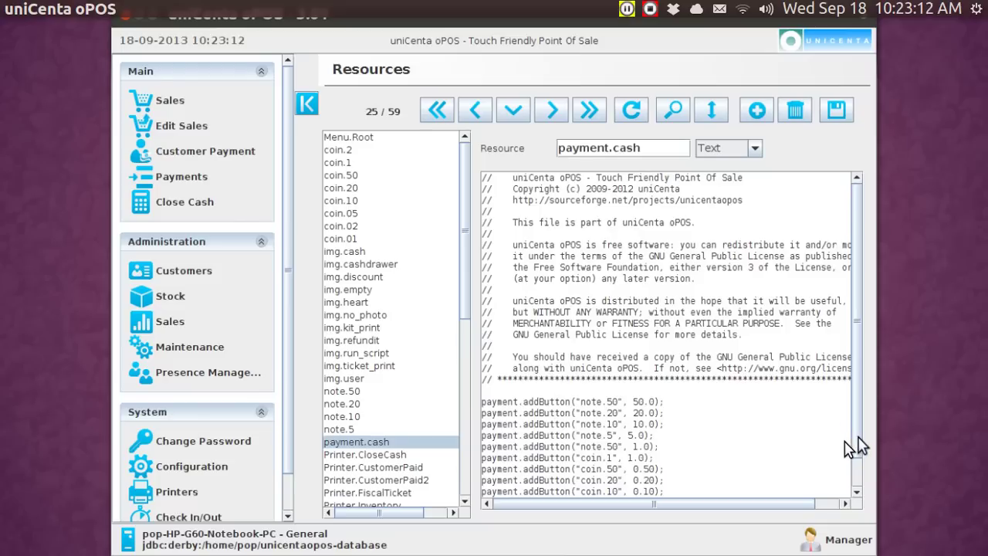
{"action": "scroll", "coordinate": [849, 463], "scroll_direction": "down", "scroll_amount": 3}
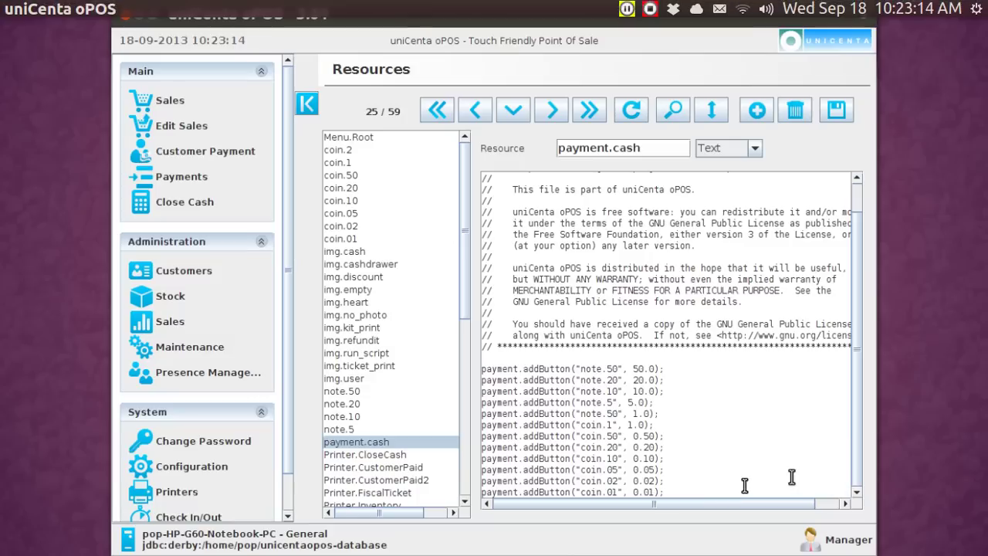
{"action": "left_click", "coordinate": [657, 480]}
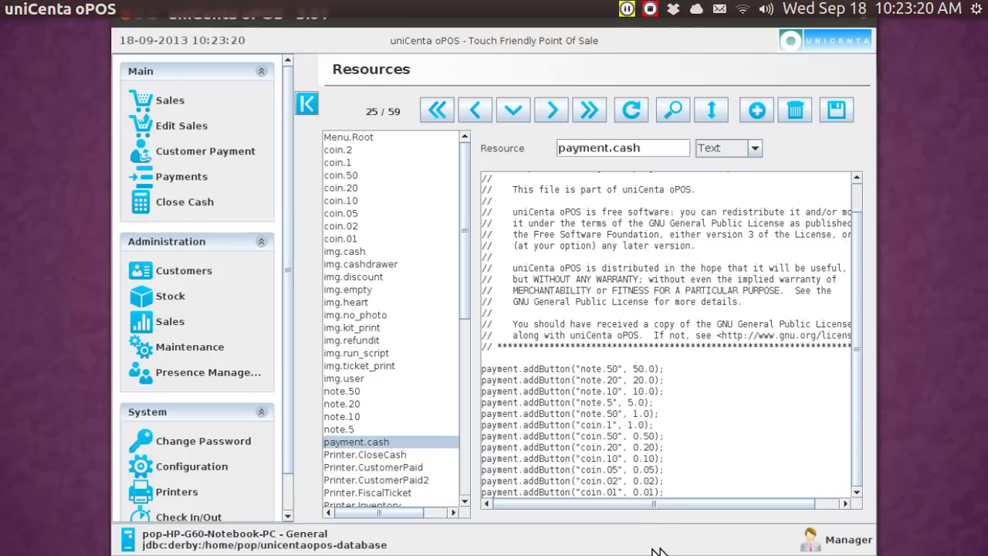
{"action": "key", "text": "BackSpace"}
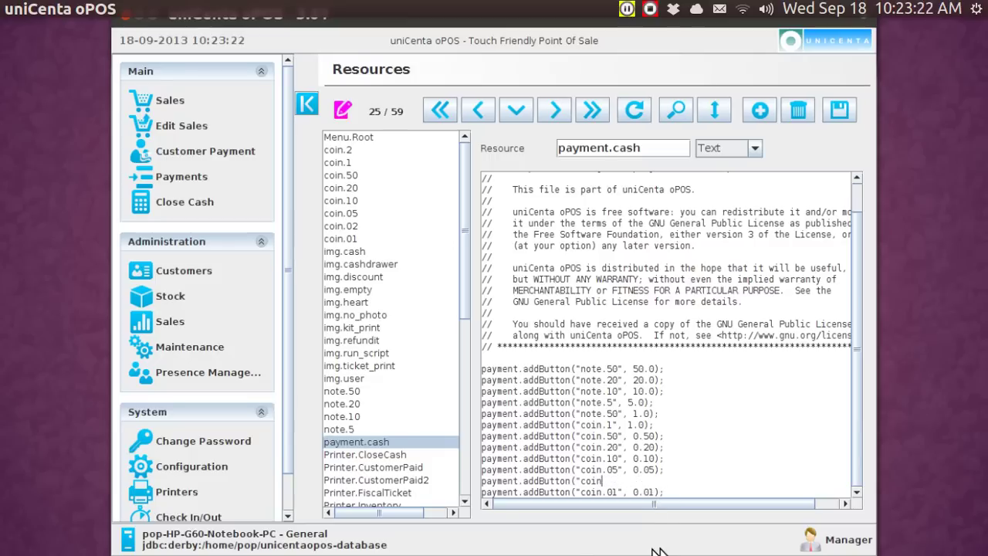
{"action": "key", "text": "BackSpace"}
{"action": "key", "text": "BackSpace"}
{"action": "key", "text": "BackSpace"}
{"action": "key", "text": "BackSpace"}
{"action": "key", "text": "BackSpace"}
{"action": "key", "text": "BackSpace"}
{"action": "key", "text": "BackSpace"}
{"action": "key", "text": "BackSpace"}
{"action": "key", "text": "BackSpace"}
{"action": "key", "text": "BackSpace"}
{"action": "key", "text": "BackSpace"}
{"action": "key", "text": "BackSpace"}
{"action": "key", "text": "BackSpace"}
{"action": "key", "text": "BackSpace"}
{"action": "key", "text": "BackSpace"}
{"action": "key", "text": "BackSpace"}
{"action": "key", "text": "BackSpace"}
{"action": "key", "text": "BackSpace"}
{"action": "key", "text": "BackSpace"}
{"action": "key", "text": "BackSpace"}
{"action": "key", "text": "BackSpace"}
{"action": "key", "text": "BackSpace"}
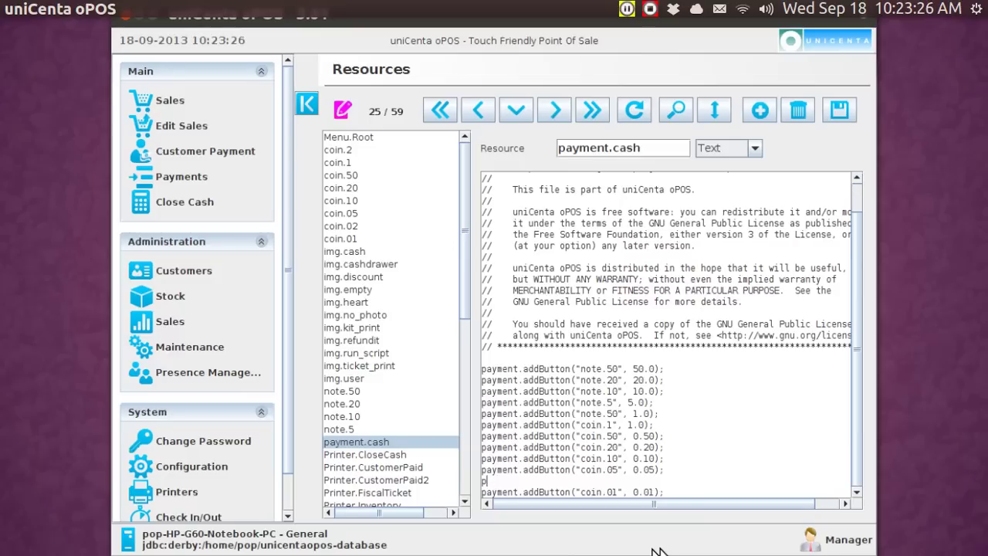
{"action": "key", "text": "BackSpace"}
{"action": "key", "text": "BackSpace"}
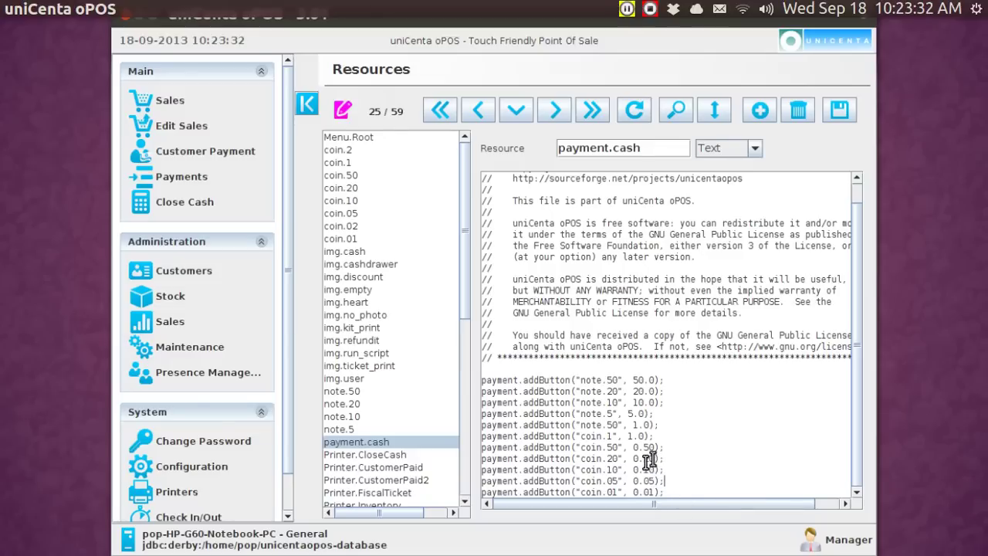
Set the value of the coin.20 payment button to 0.25
{"action": "left_click", "coordinate": [654, 458]}
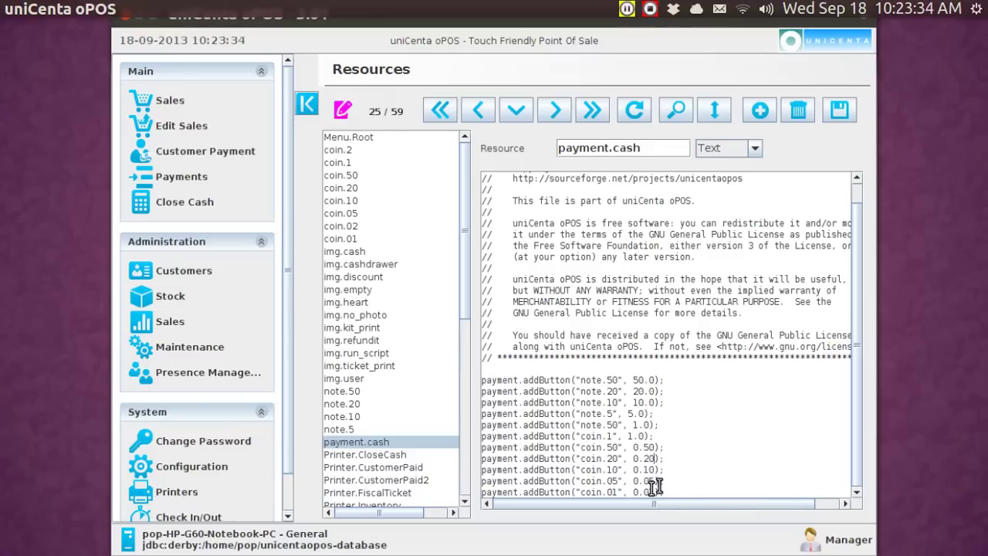
{"action": "key", "text": "BackSpace"}
{"action": "type", "text": "5"}
Duplicate the first note.50 button line directly above itself and remove the blank line between the two copies
{"action": "key", "text": "Up"}
{"action": "key", "text": "Down"}
{"action": "key", "text": "Home"}
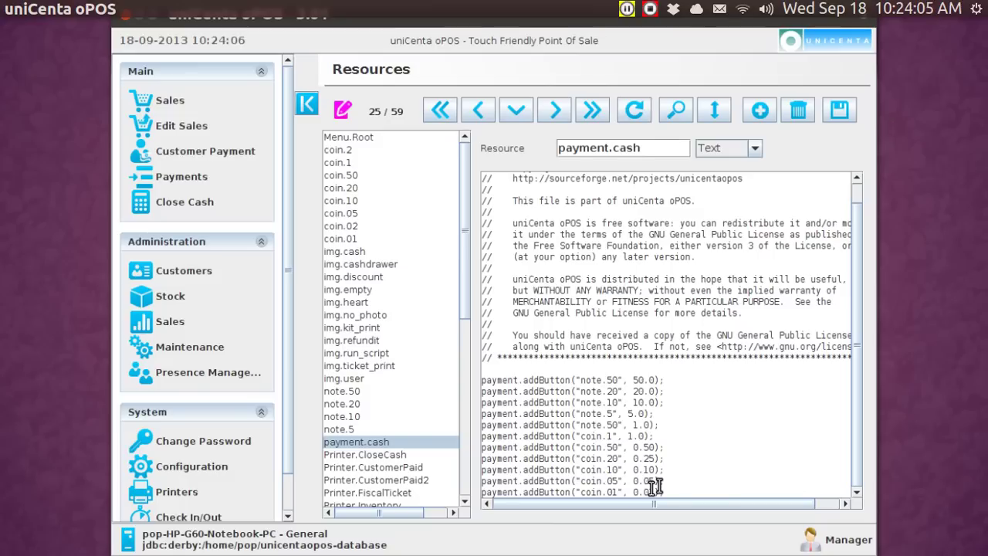
{"action": "key", "text": "shift+Down"}
{"action": "key", "text": "ctrl+c"}
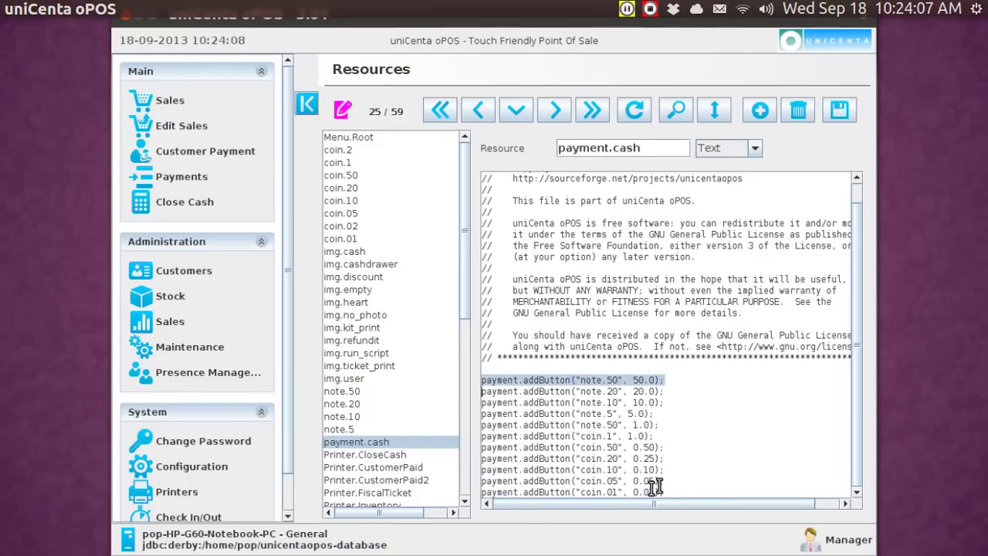
{"action": "key", "text": "Up"}
{"action": "key", "text": "Up"}
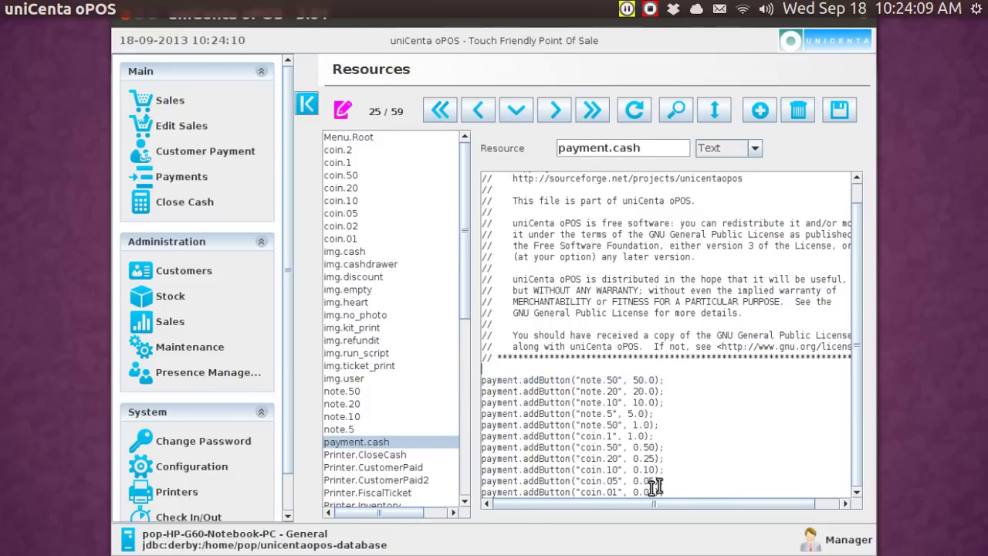
{"action": "key", "text": "ctrl+v"}
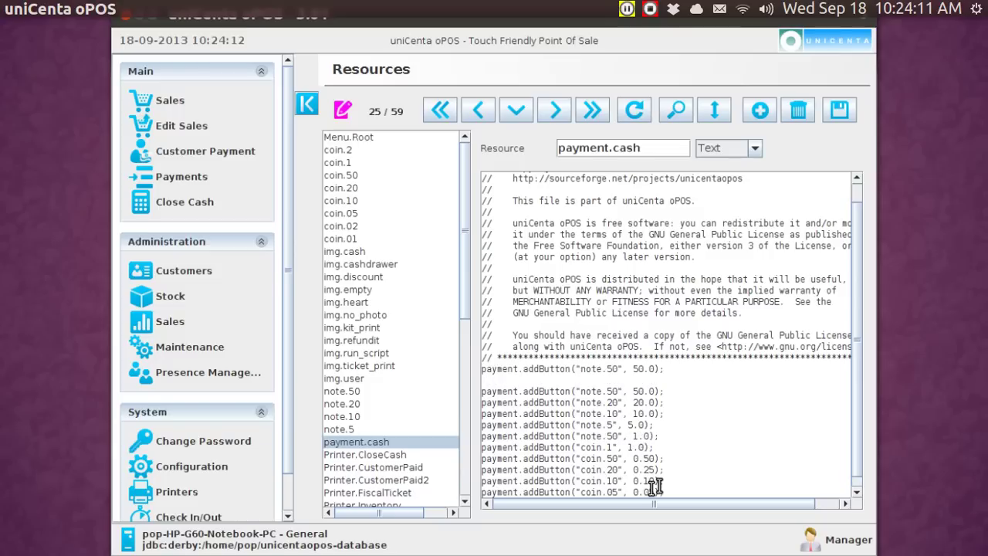
{"action": "key", "text": "Delete"}
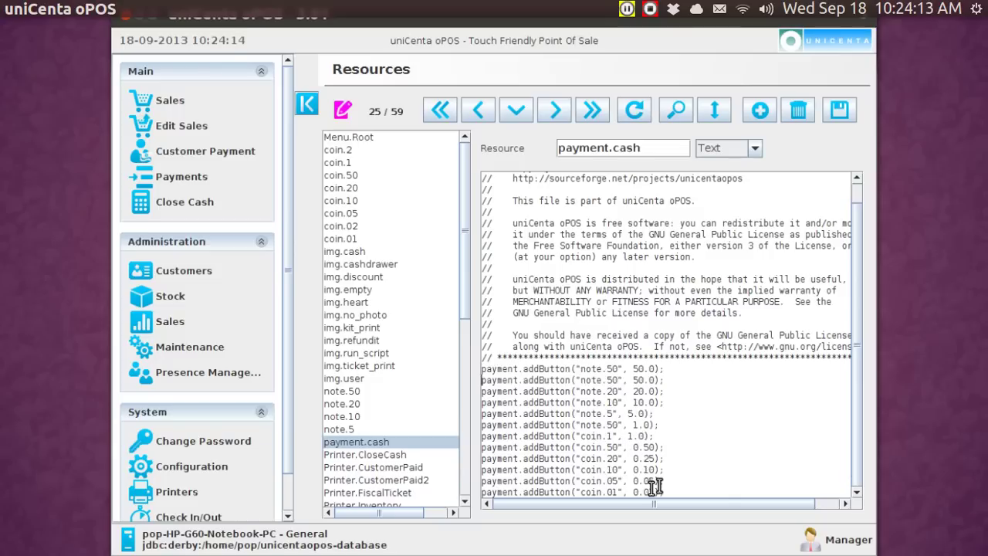
Set the value of the topmost note.50 payment button to 100.0
{"action": "left_click", "coordinate": [643, 369]}
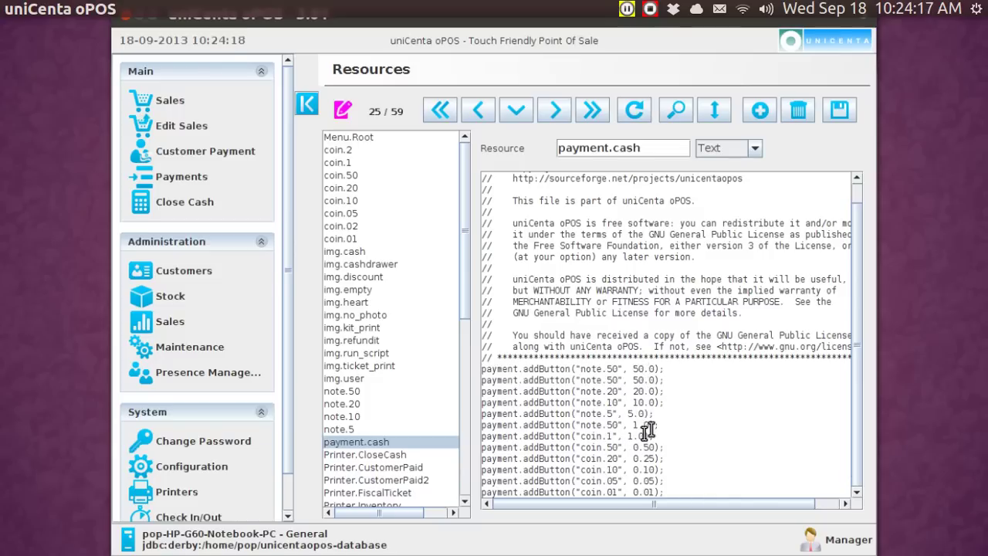
{"action": "key", "text": "BackSpace"}
{"action": "key", "text": "BackSpace"}
{"action": "type", "text": "100"}
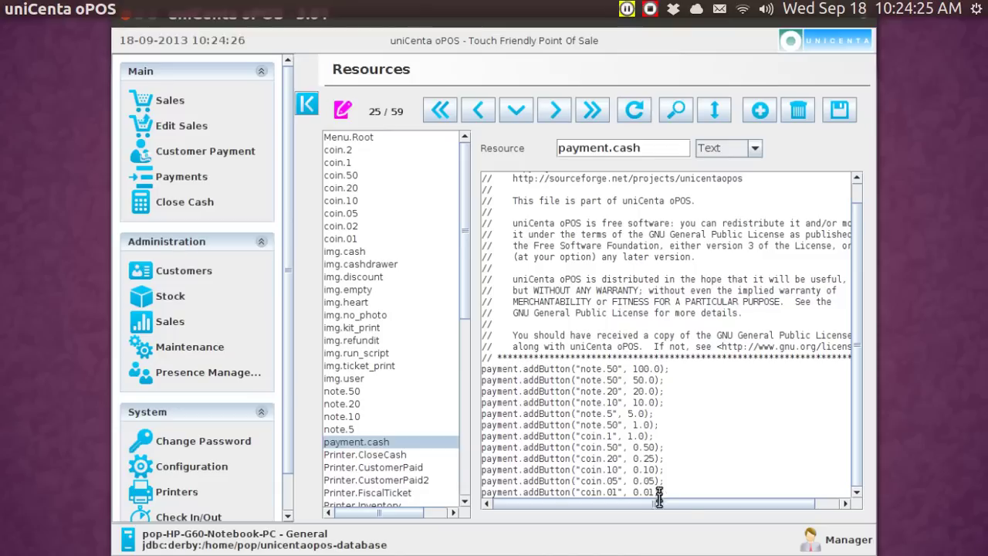
{"action": "left_click", "coordinate": [659, 493]}
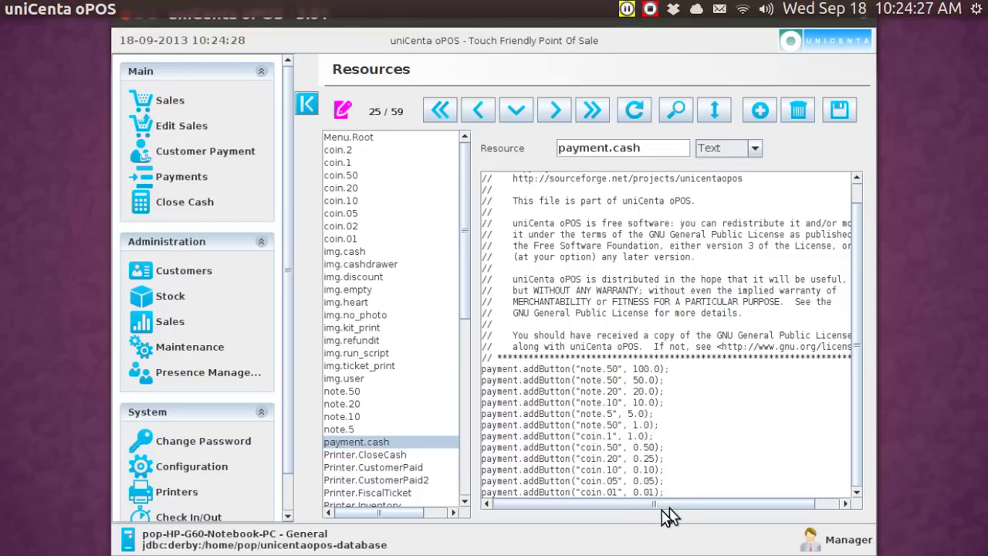
{"action": "key", "text": "Up"}
{"action": "key", "text": "Up"}
{"action": "key", "text": "Up"}
{"action": "key", "text": "Up"}
{"action": "key", "text": "Up"}
{"action": "key", "text": "Up"}
{"action": "key", "text": "Up"}
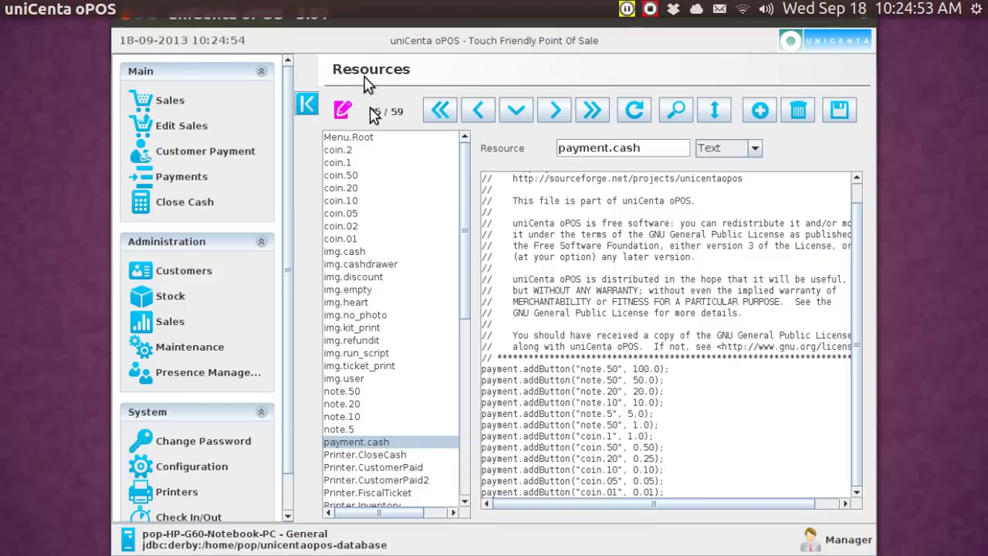
Save the edited payment.cash resource
{"action": "left_click", "coordinate": [848, 112]}
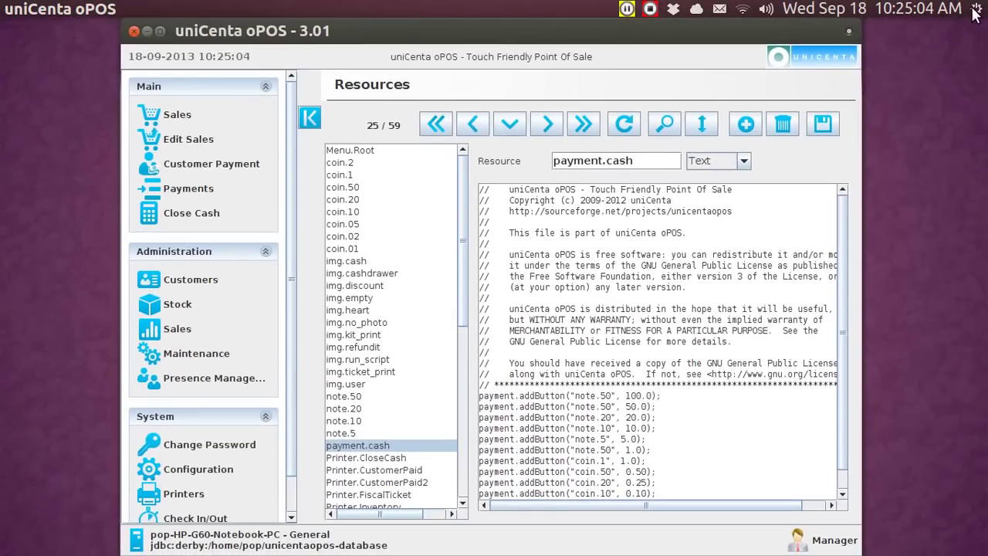
{"action": "left_click", "coordinate": [975, 11]}
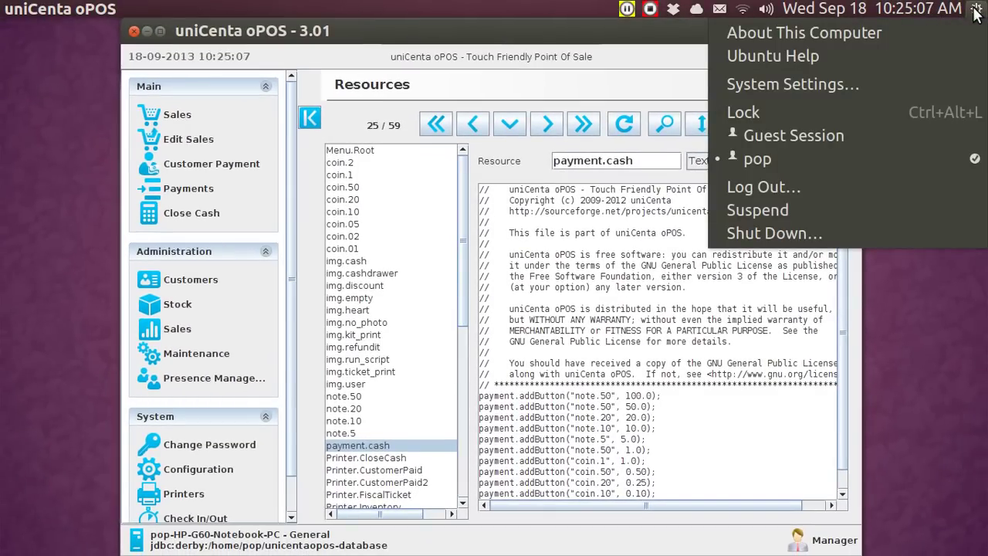
{"action": "left_click", "coordinate": [924, 301]}
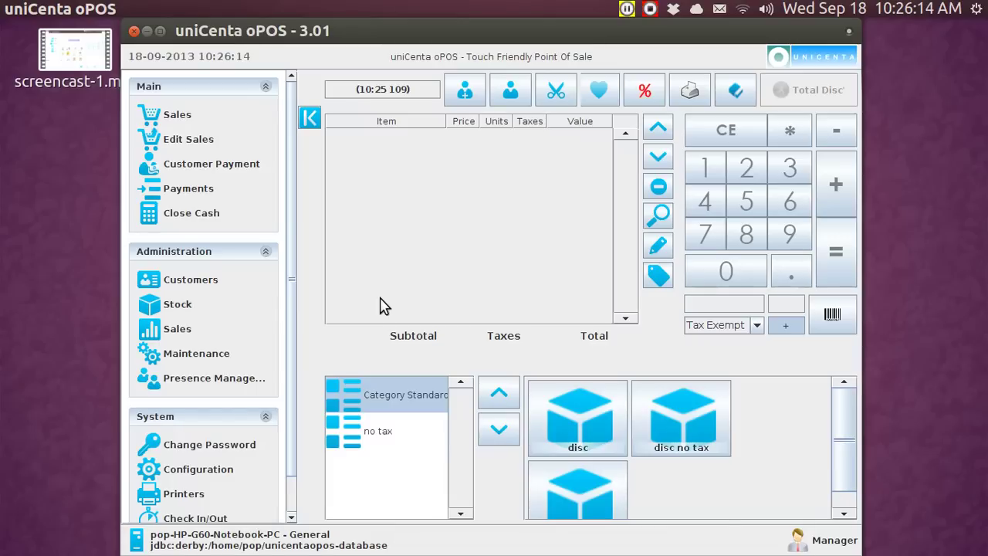
Add one drink to the sales ticket and open its payment dialog
{"action": "left_click", "coordinate": [571, 498]}
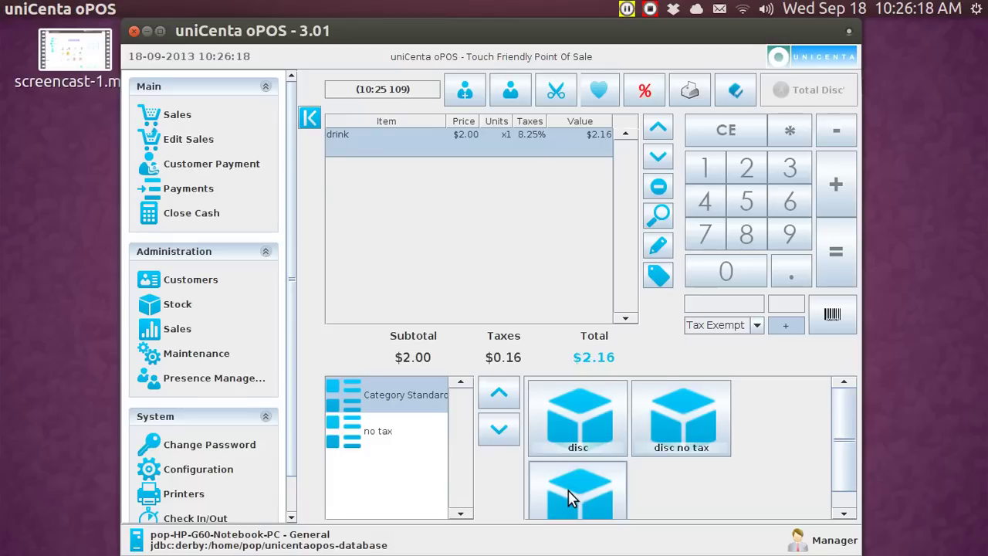
{"action": "left_click", "coordinate": [836, 258]}
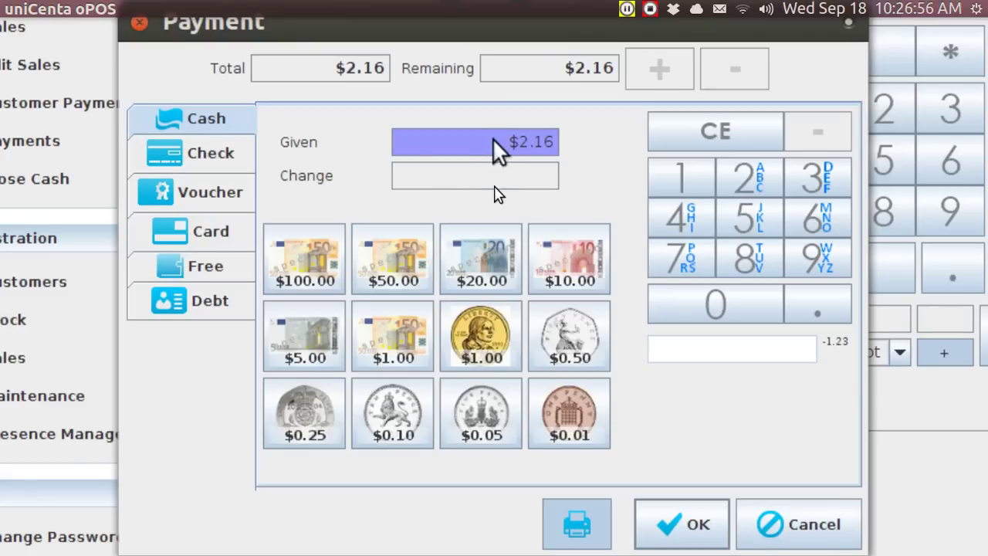
Test the $100.00 note, clear the given amount, and test the $1.00 note with two entries
{"action": "left_click", "coordinate": [312, 261]}
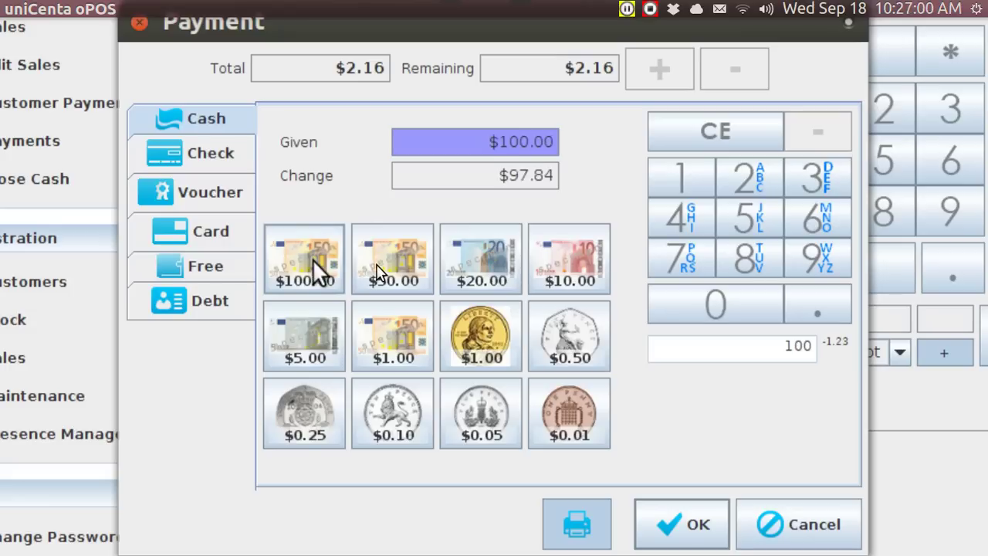
{"action": "left_click", "coordinate": [704, 129]}
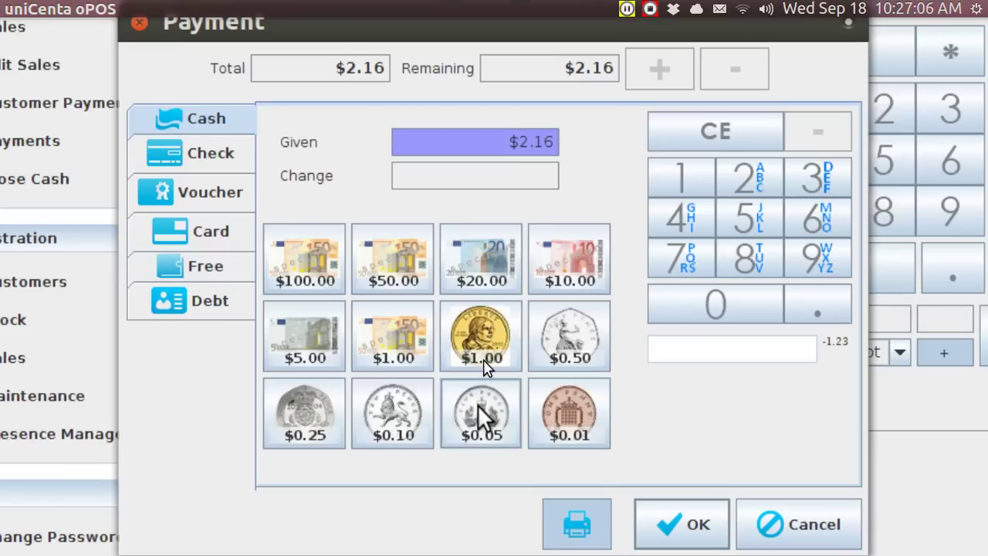
{"action": "left_click", "coordinate": [397, 335]}
{"action": "left_click", "coordinate": [401, 335]}
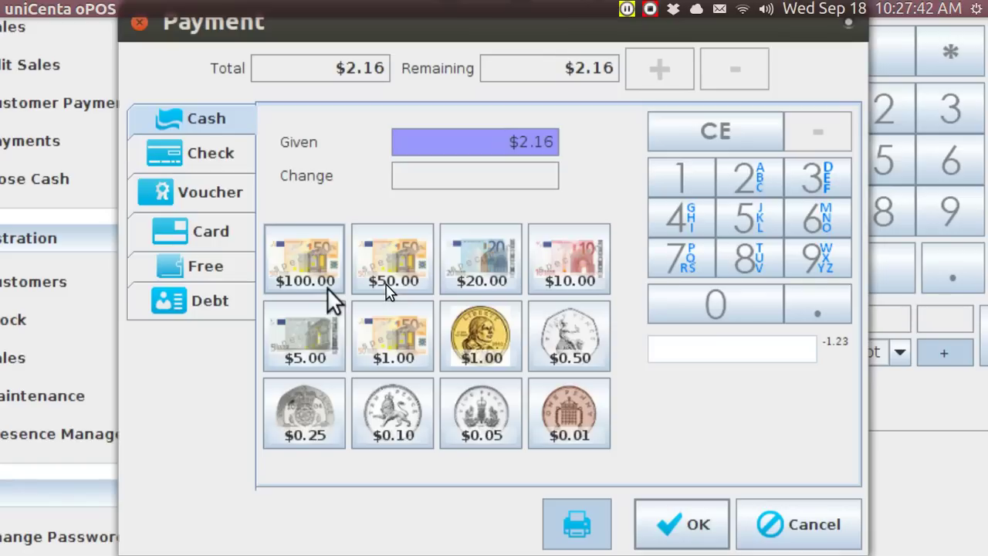
Test the $100.00, $50.00, $20.00, $10.00 and $5.00 notes one at a time, clearing the given amount after each
{"action": "left_click", "coordinate": [308, 268]}
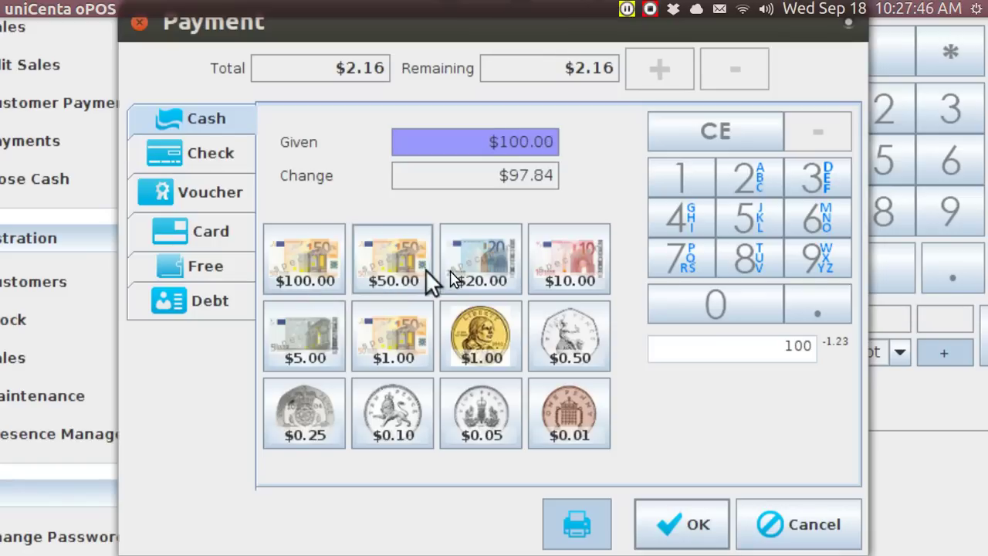
{"action": "left_click", "coordinate": [720, 124]}
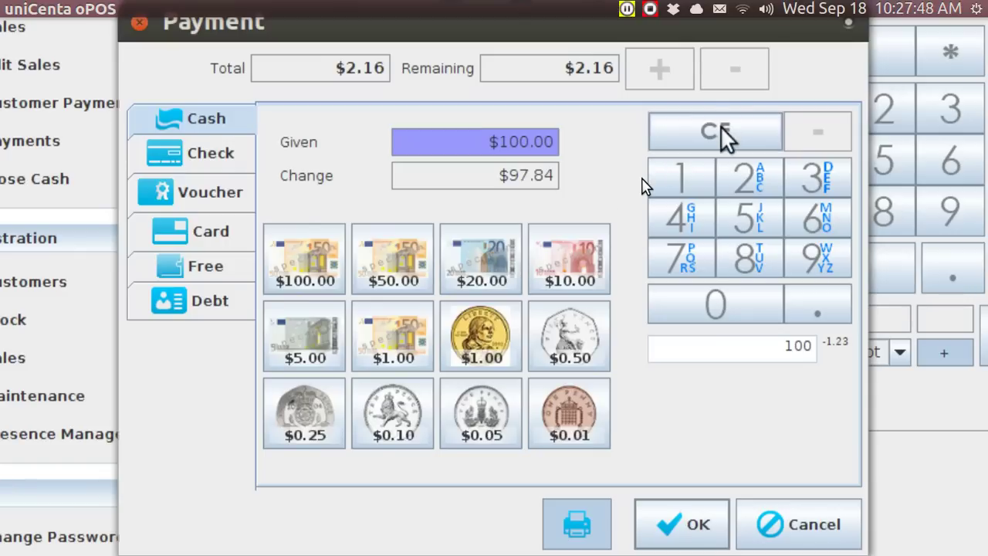
{"action": "left_click", "coordinate": [406, 265]}
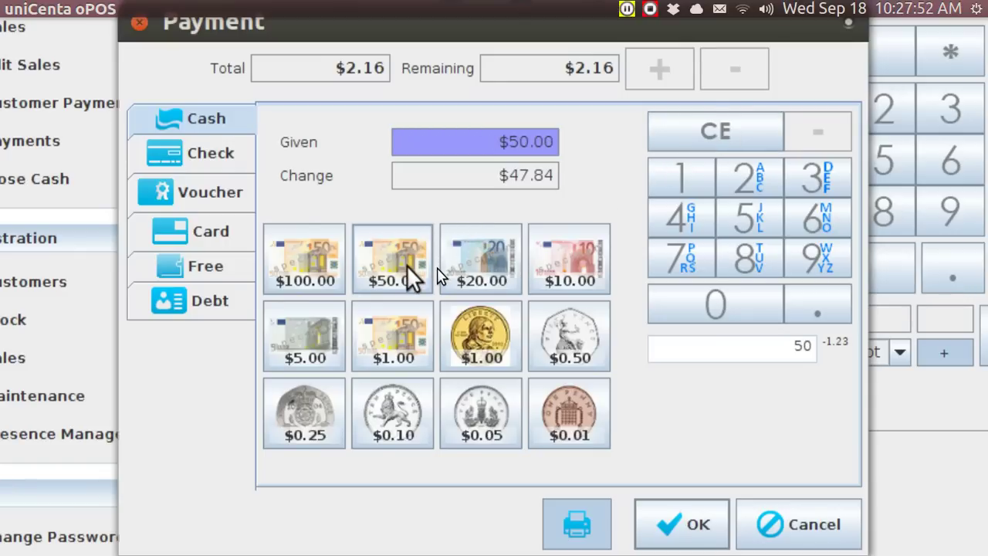
{"action": "left_click", "coordinate": [687, 121]}
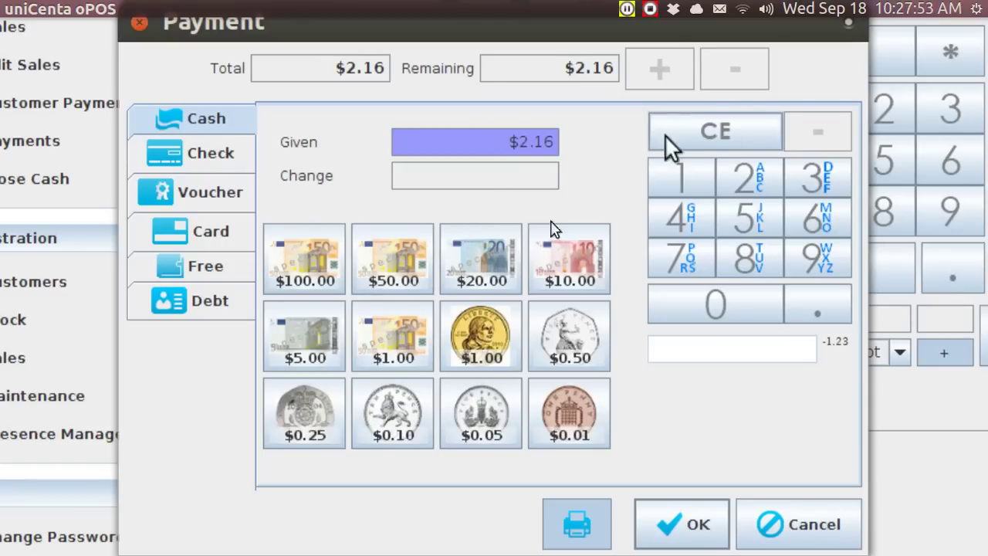
{"action": "left_click", "coordinate": [475, 279]}
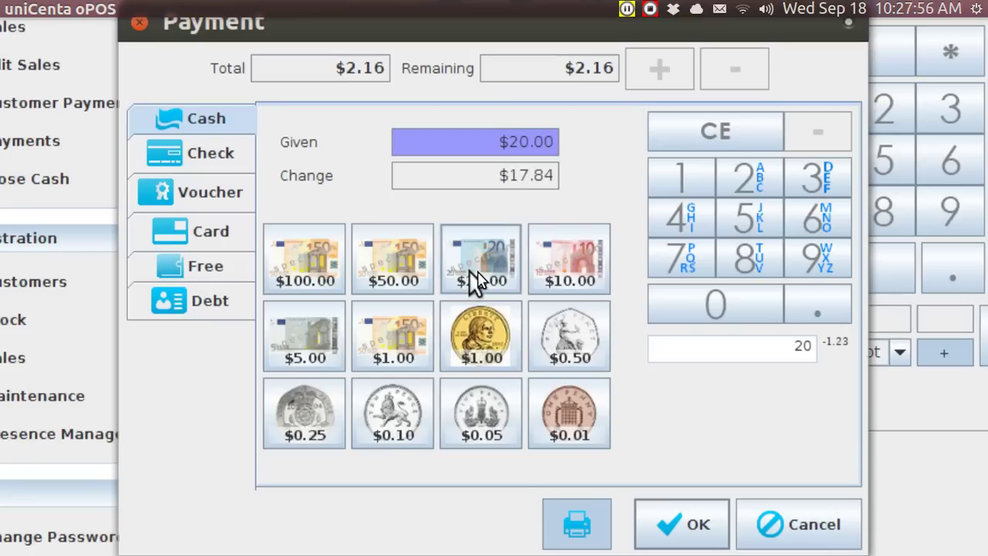
{"action": "left_click", "coordinate": [695, 132]}
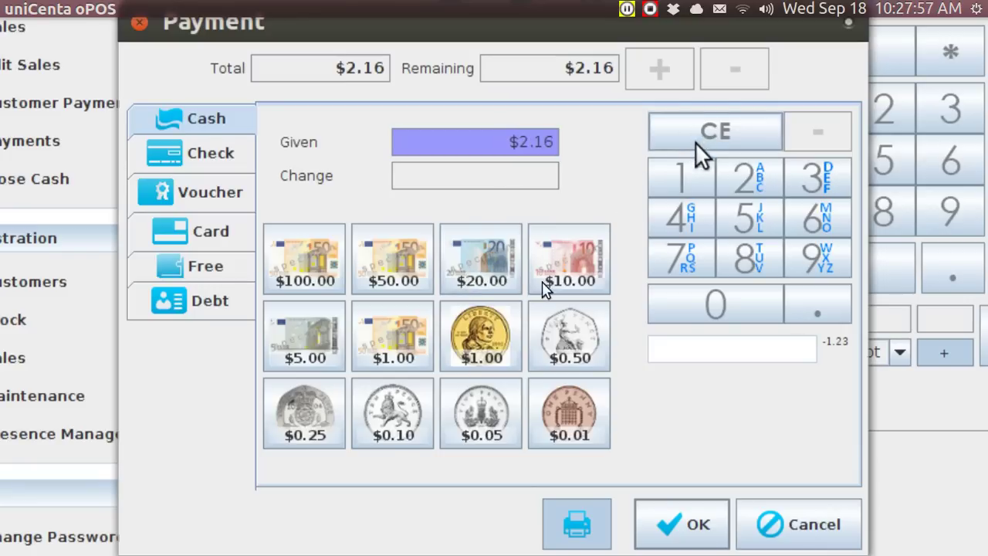
{"action": "left_click", "coordinate": [555, 274]}
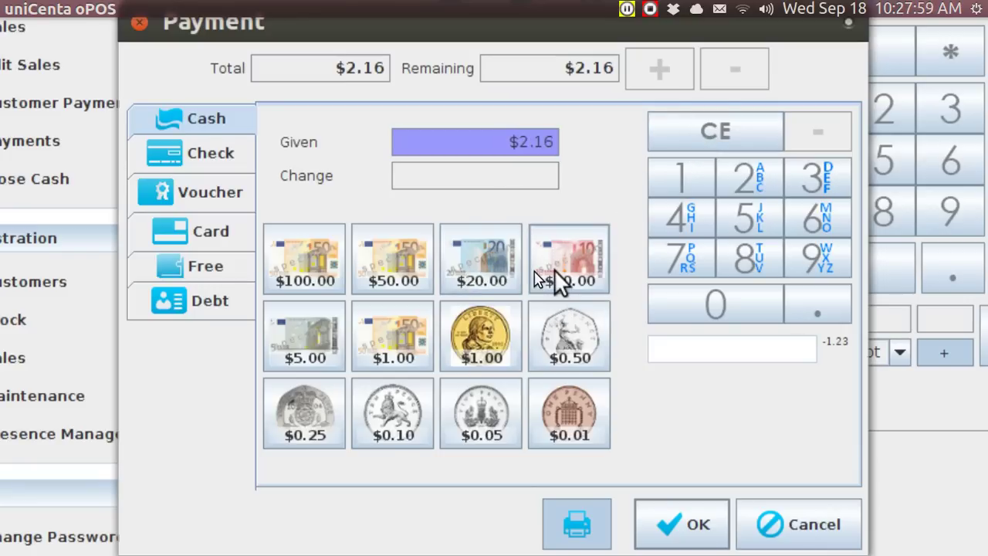
{"action": "left_click", "coordinate": [687, 145]}
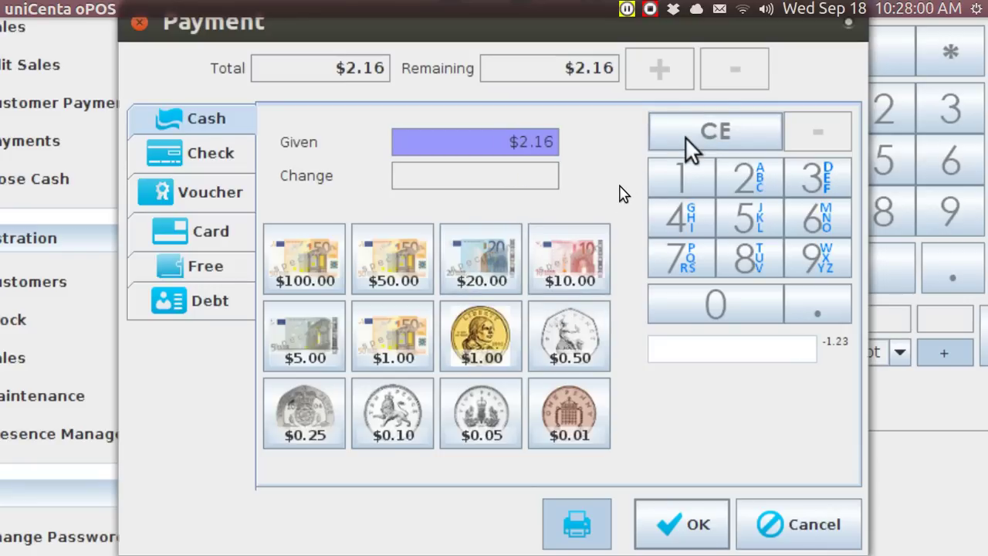
{"action": "left_click", "coordinate": [290, 345]}
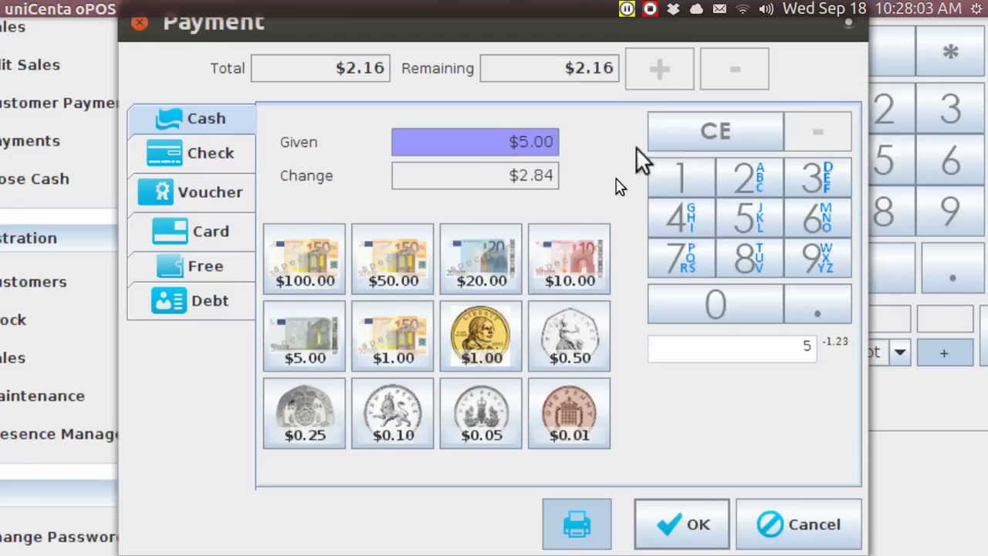
{"action": "left_click", "coordinate": [692, 123]}
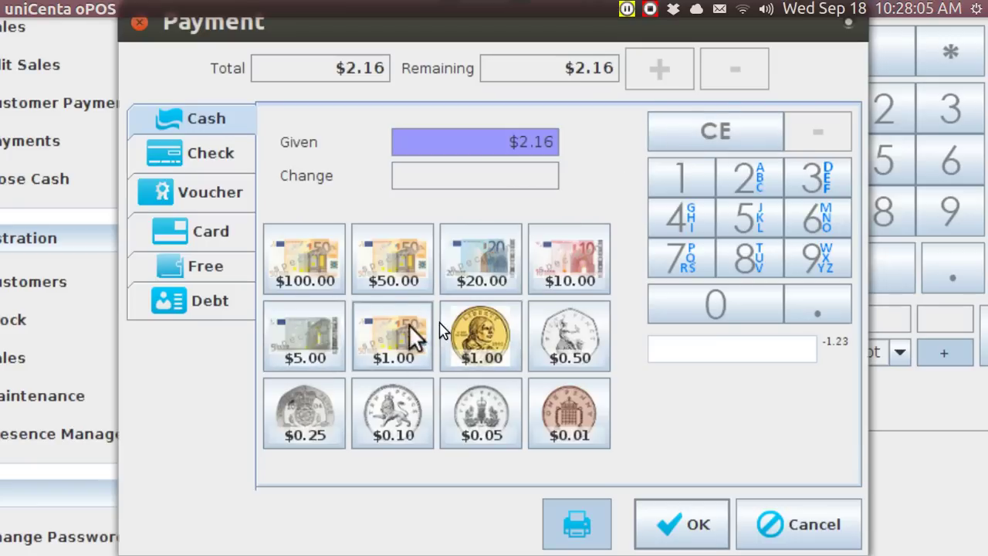
Test a combined cash amount of one $1.00 coin and three $0.50 coins, and clear it
{"action": "left_click", "coordinate": [485, 344]}
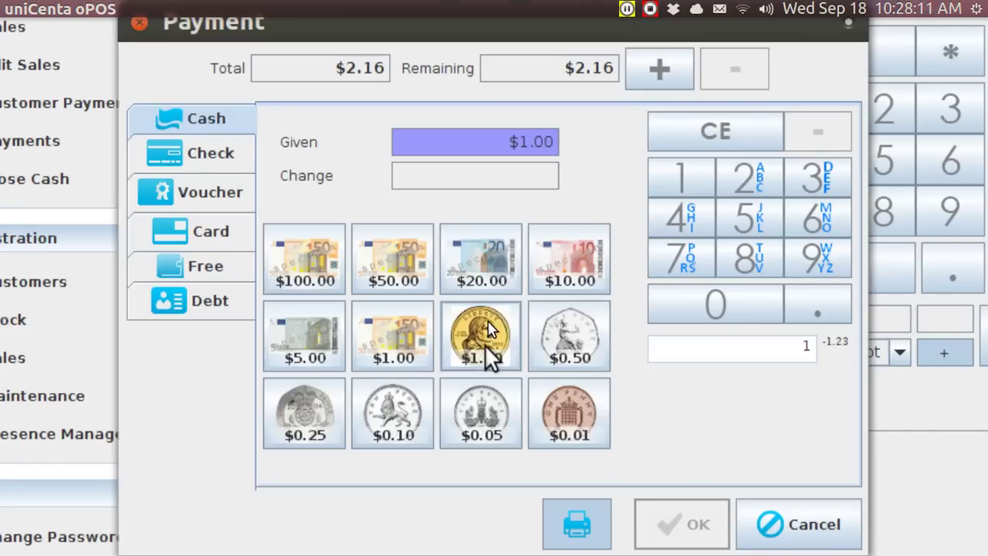
{"action": "left_click", "coordinate": [541, 325]}
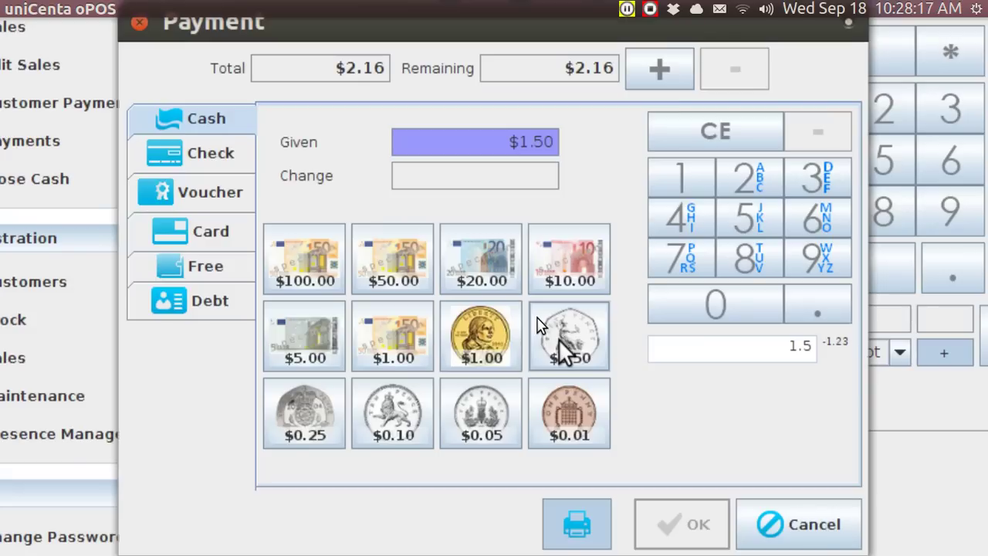
{"action": "left_click", "coordinate": [562, 343]}
{"action": "left_click", "coordinate": [562, 343]}
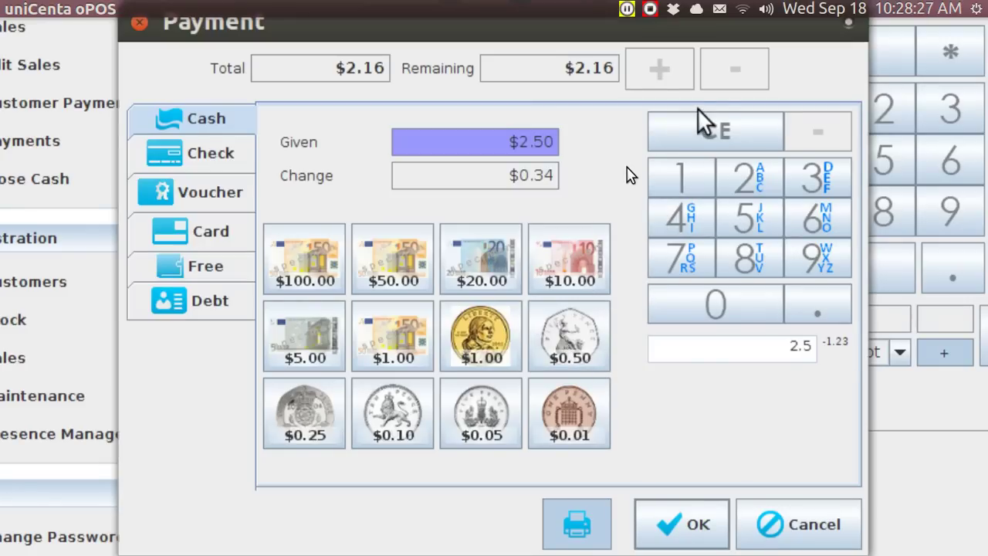
{"action": "left_click", "coordinate": [677, 128]}
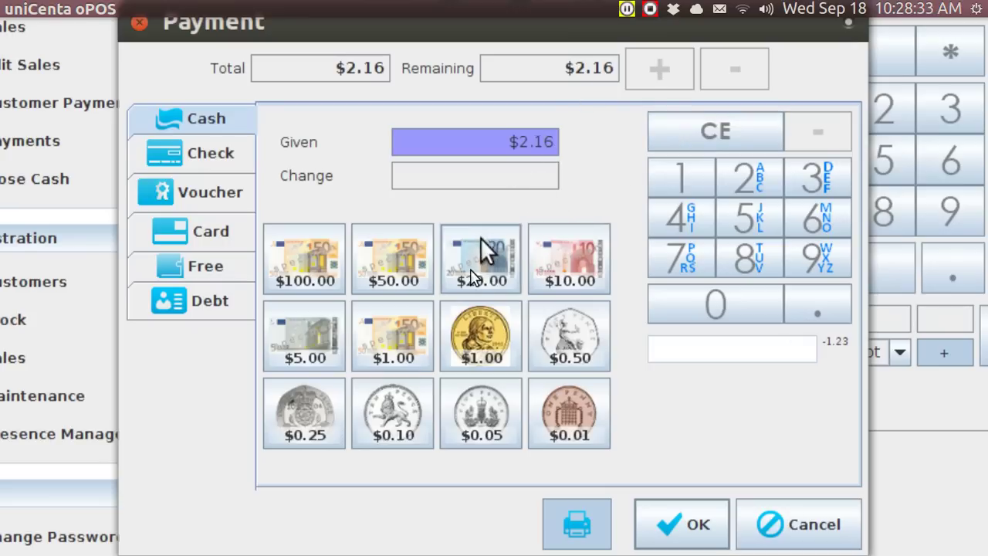
Test a combined cash amount of three $1.00 notes and one $1.00 coin, and cancel the payment
{"action": "left_click", "coordinate": [396, 348]}
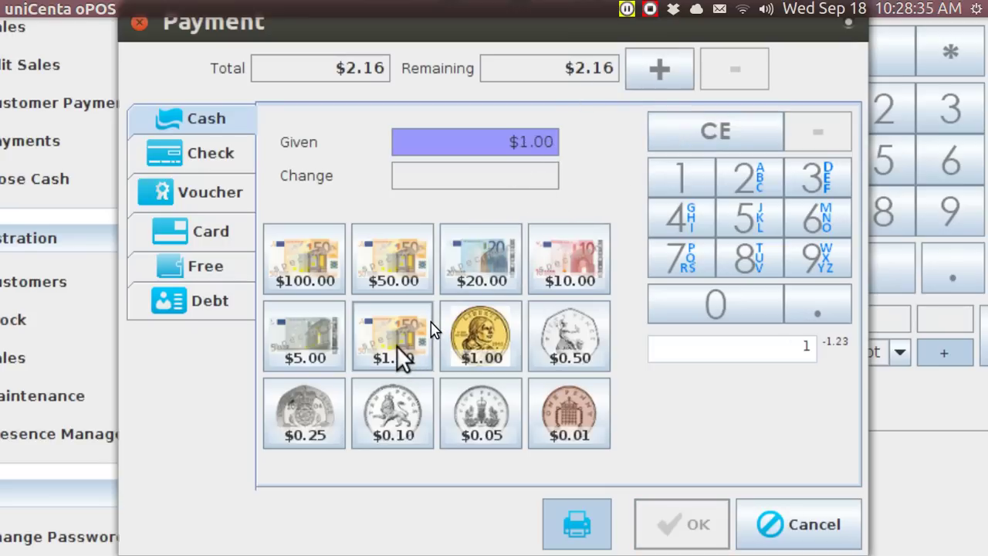
{"action": "left_click", "coordinate": [402, 358]}
{"action": "left_click", "coordinate": [402, 357]}
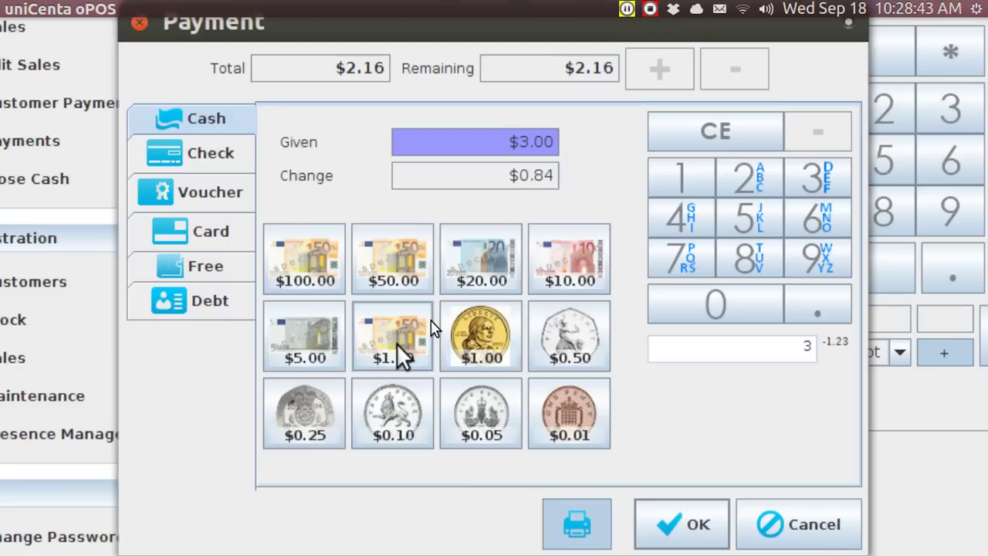
{"action": "left_click", "coordinate": [481, 312]}
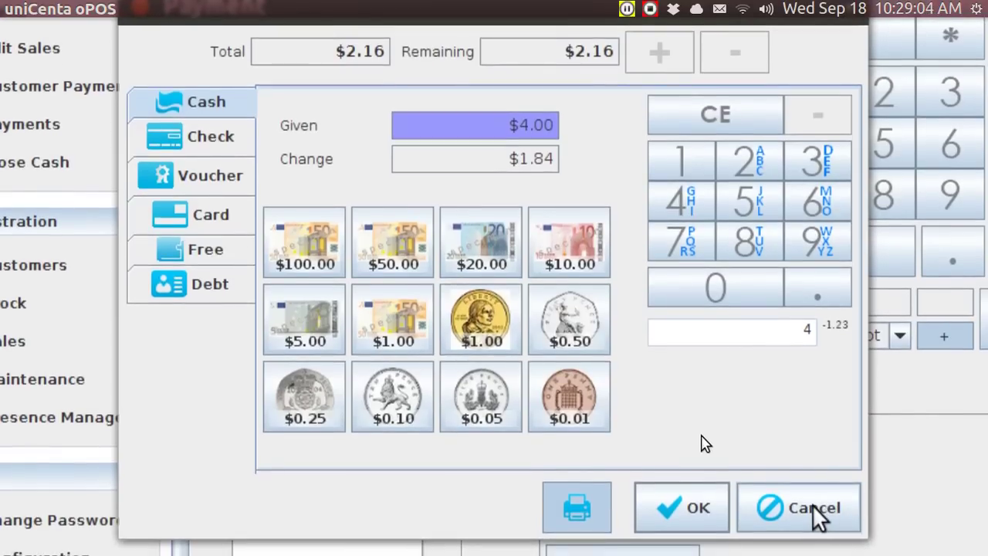
{"action": "left_click", "coordinate": [817, 511]}
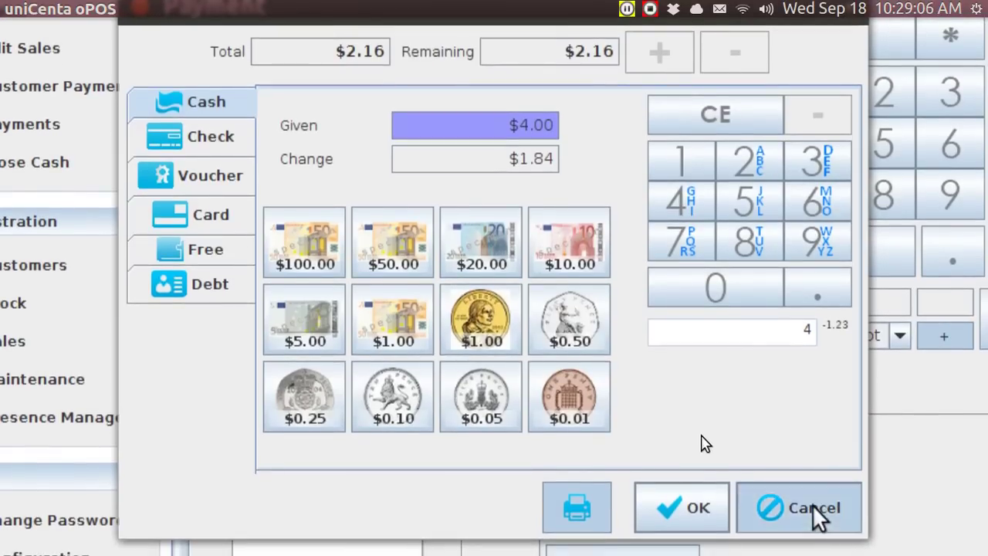